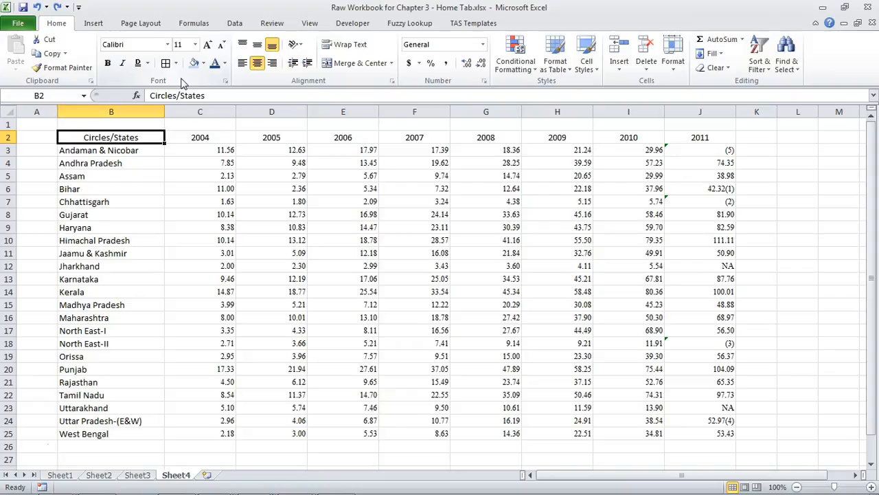
Try the Good cell style on the header row B2:J2 and undo it.
{"action": "key", "text": "ctrl+shift+Right"}
{"action": "left_click", "coordinate": [592, 72]}
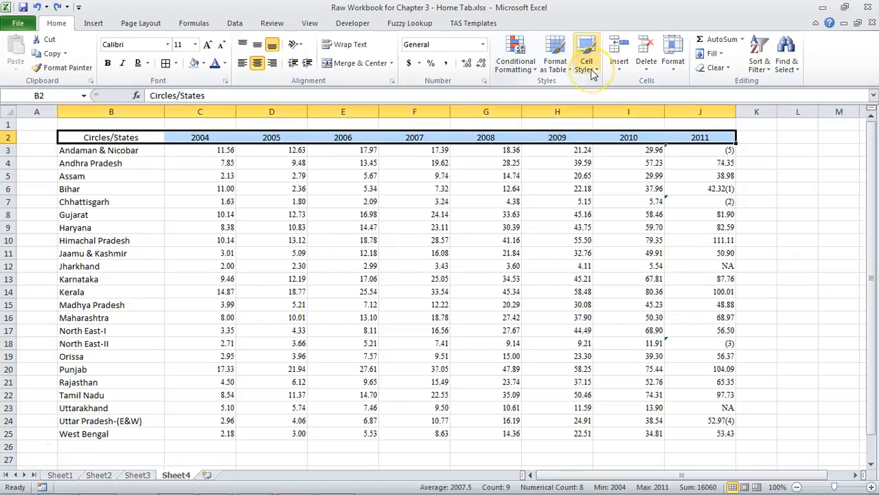
{"action": "left_click", "coordinate": [592, 72]}
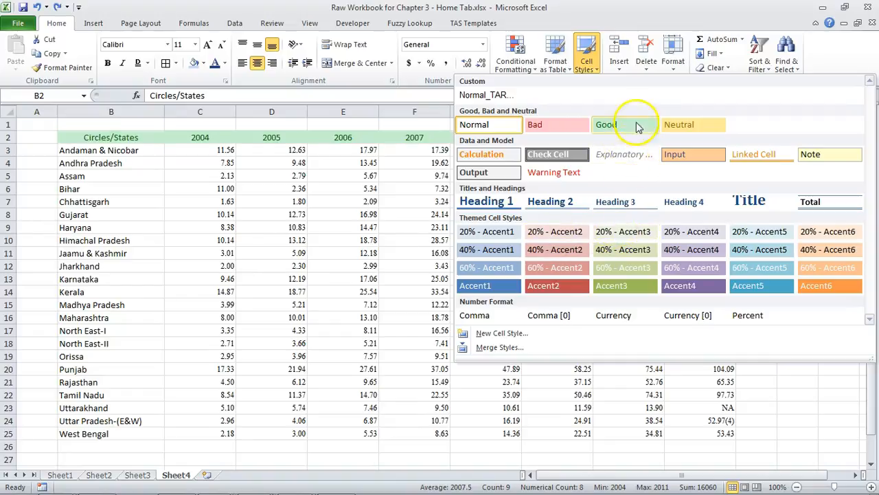
{"action": "left_click", "coordinate": [635, 125]}
{"action": "left_click", "coordinate": [425, 150]}
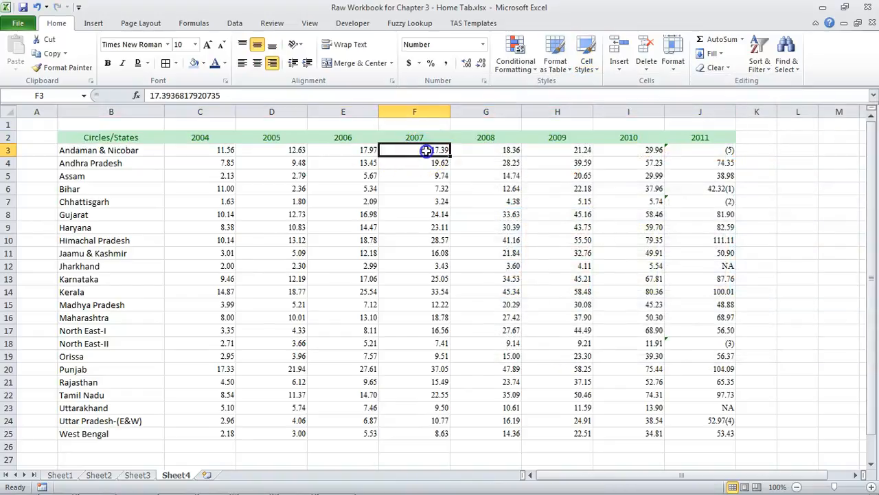
{"action": "key", "text": "Up"}
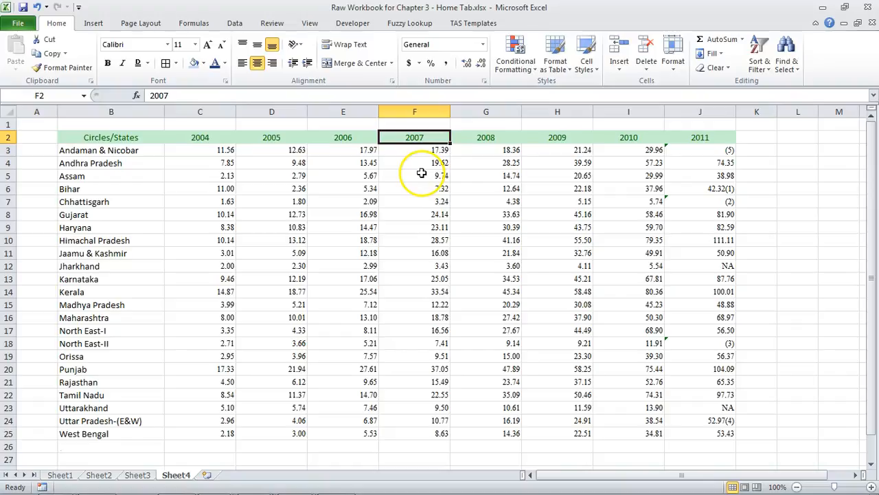
{"action": "key", "text": "ctrl+Left"}
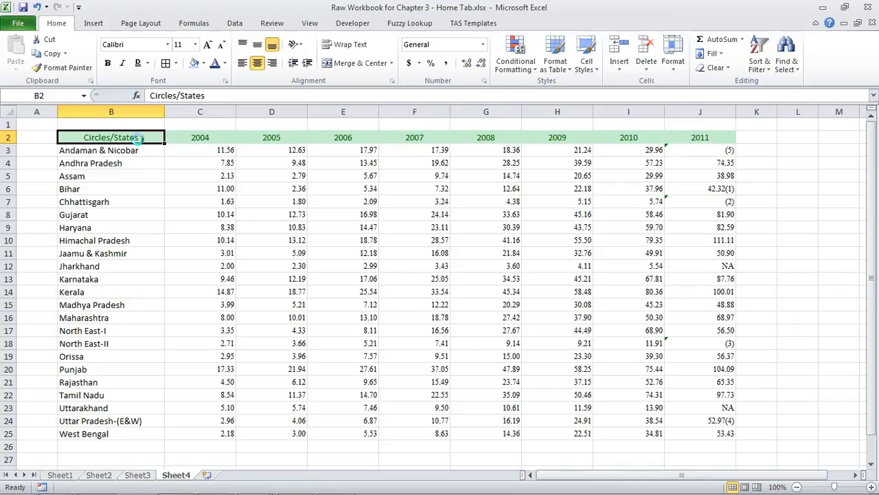
{"action": "key", "text": "ctrl+z"}
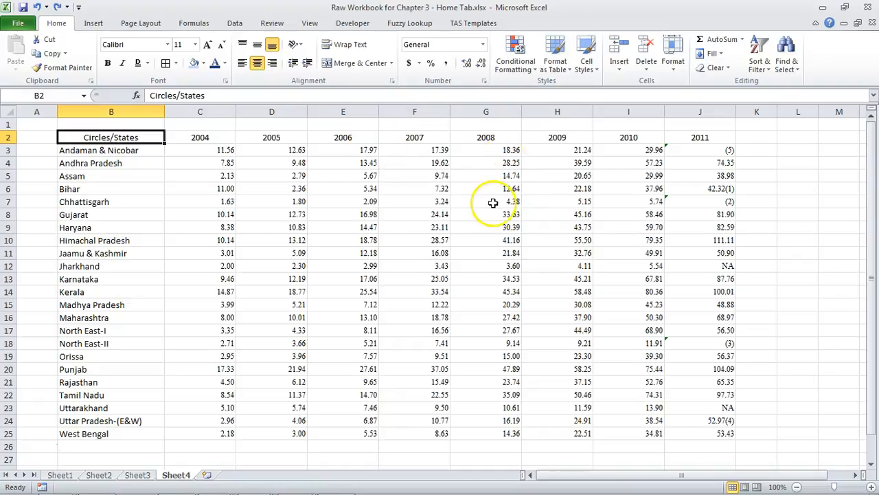
Format the whole data range B2:J25 as a table using the light style with an aqua header row.
{"action": "key", "text": "ctrl+a"}
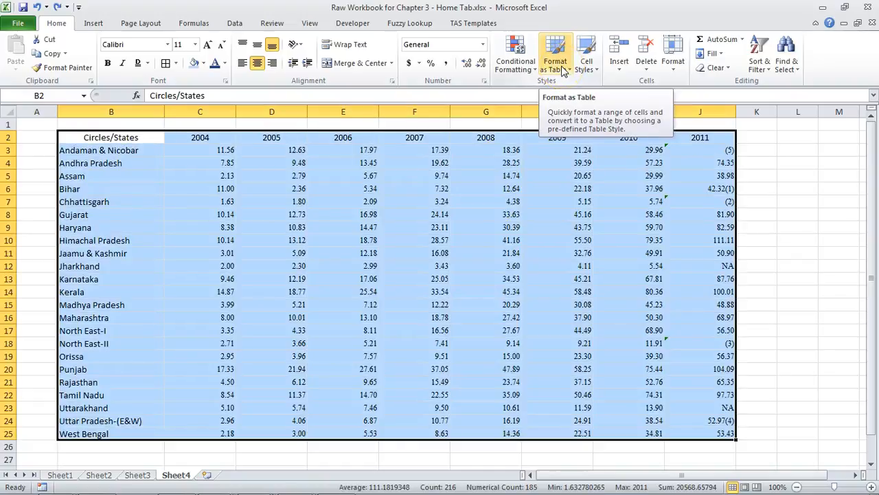
{"action": "left_click", "coordinate": [557, 65]}
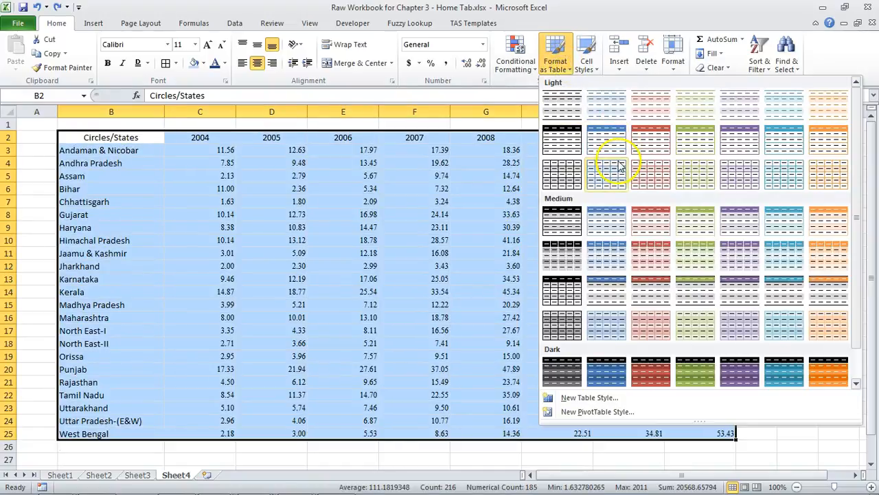
{"action": "left_click", "coordinate": [778, 149]}
{"action": "key", "text": "Down"}
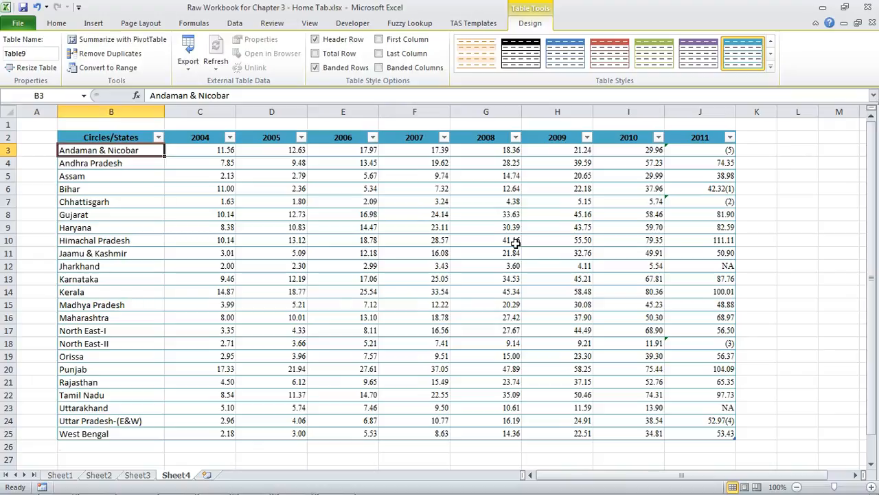
{"action": "key", "text": "ctrl+Home"}
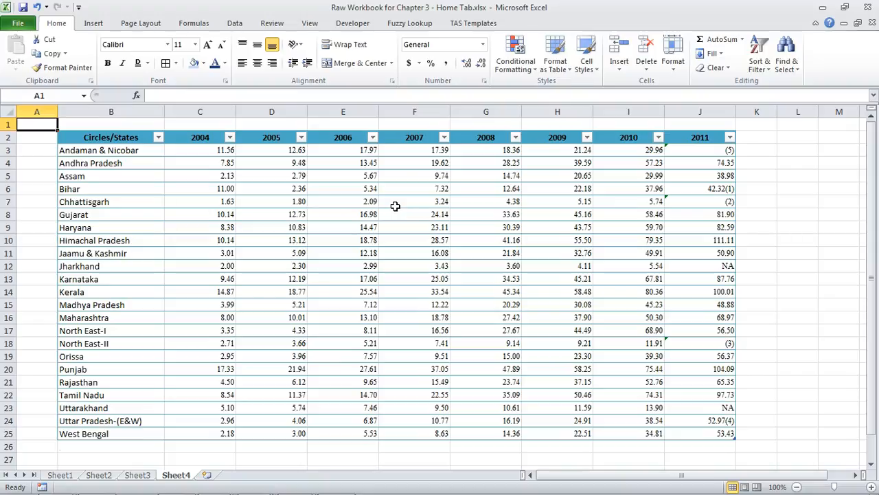
Highlight the 2004 values greater than 10 using Light Red Fill with Dark Red Text.
{"action": "left_click", "coordinate": [200, 150]}
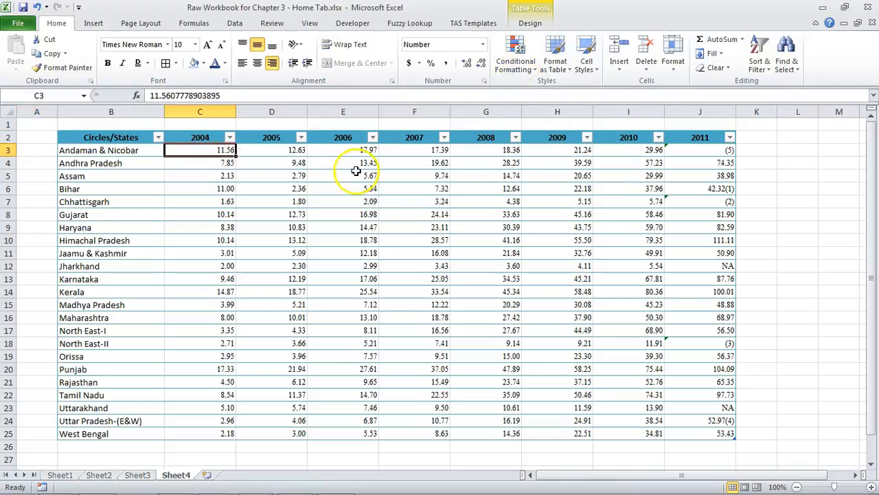
{"action": "key", "text": "ctrl+shift+Down"}
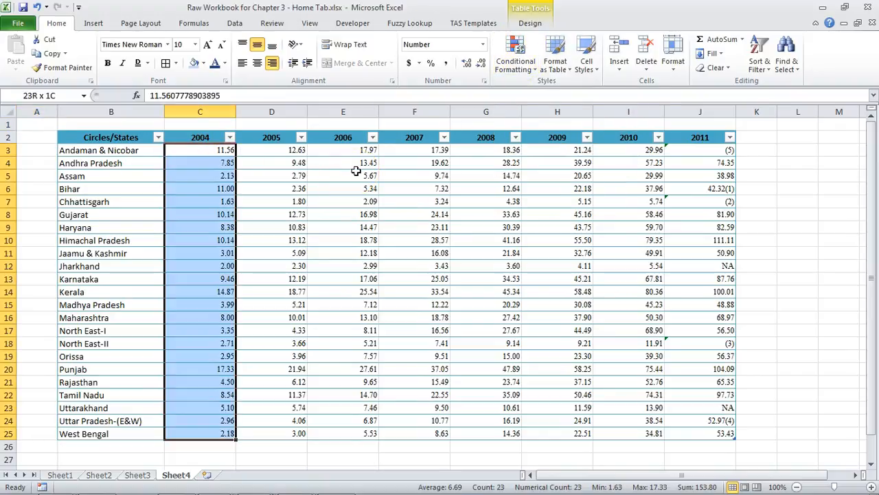
{"action": "left_click", "coordinate": [509, 63]}
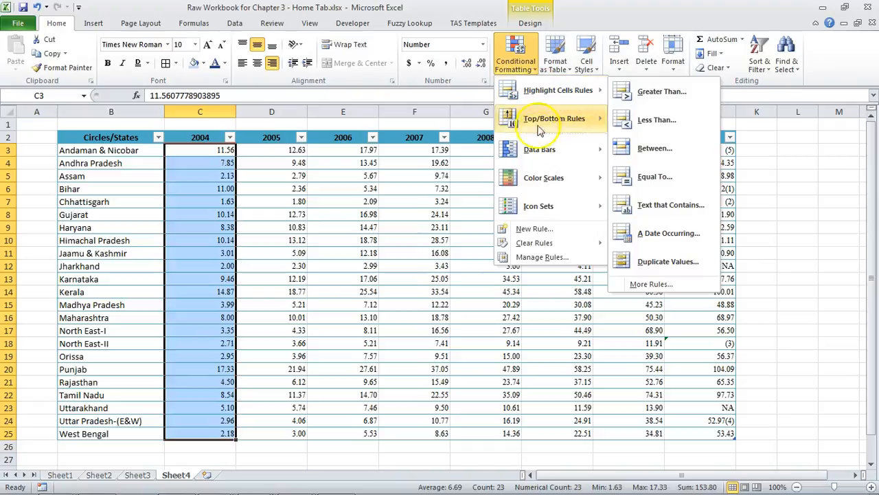
{"action": "mouse_move", "coordinate": [538, 206]}
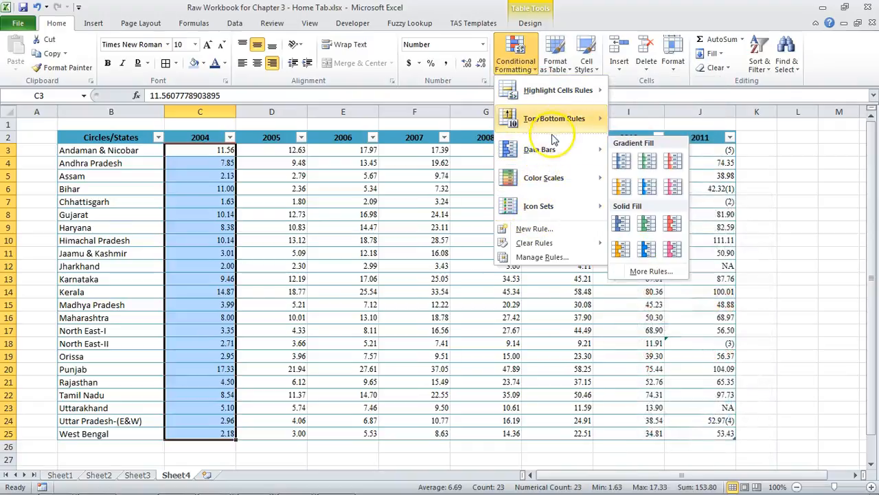
{"action": "mouse_move", "coordinate": [560, 102]}
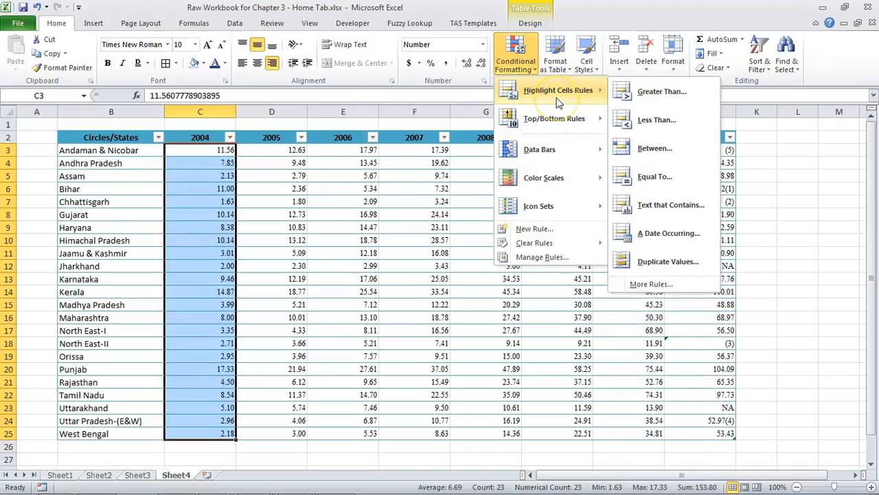
{"action": "left_click", "coordinate": [665, 92]}
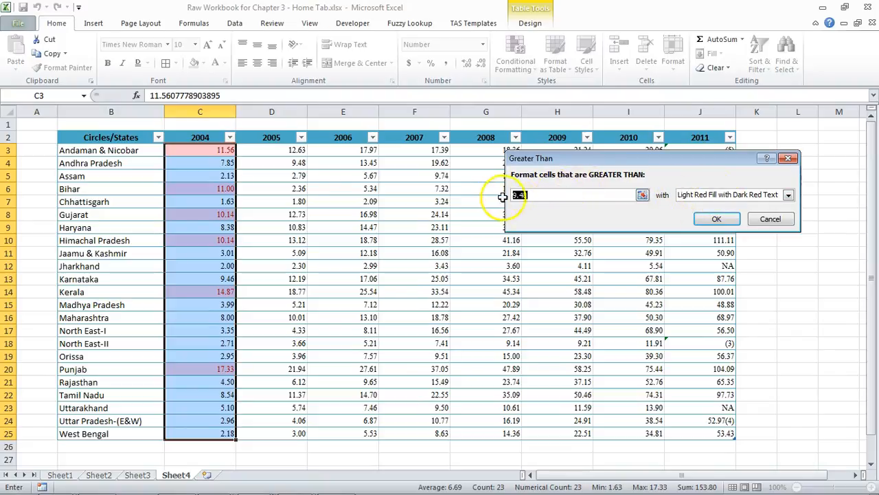
{"action": "type", "text": "10"}
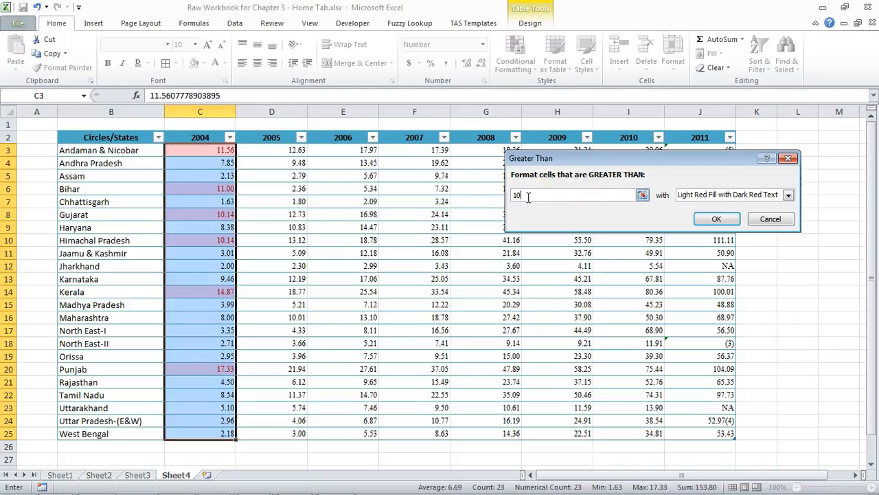
{"action": "left_click", "coordinate": [711, 219]}
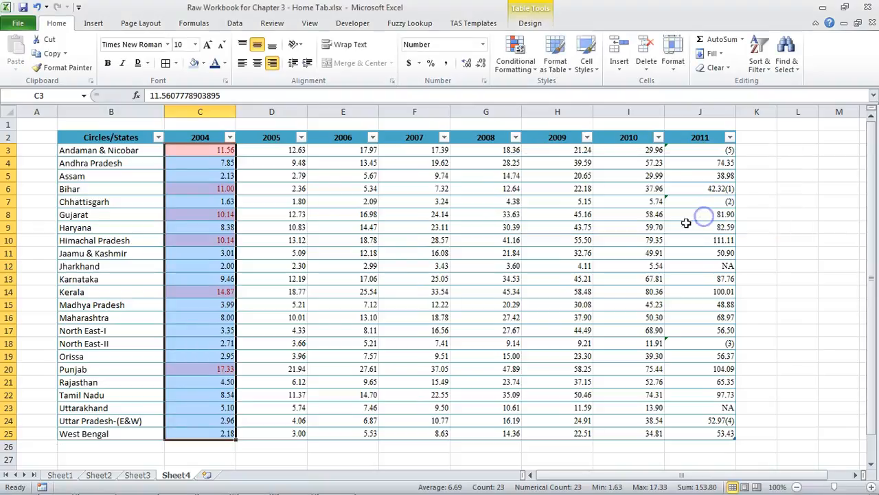
Examine the highlighted cells in the 2004 column against the greater-than-10 rule.
{"action": "left_click", "coordinate": [271, 240]}
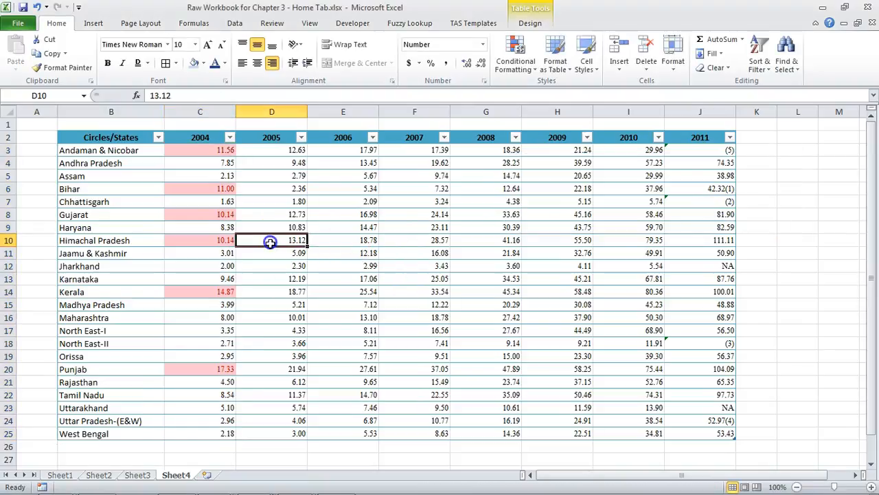
{"action": "left_click", "coordinate": [217, 163]}
{"action": "left_click", "coordinate": [216, 187]}
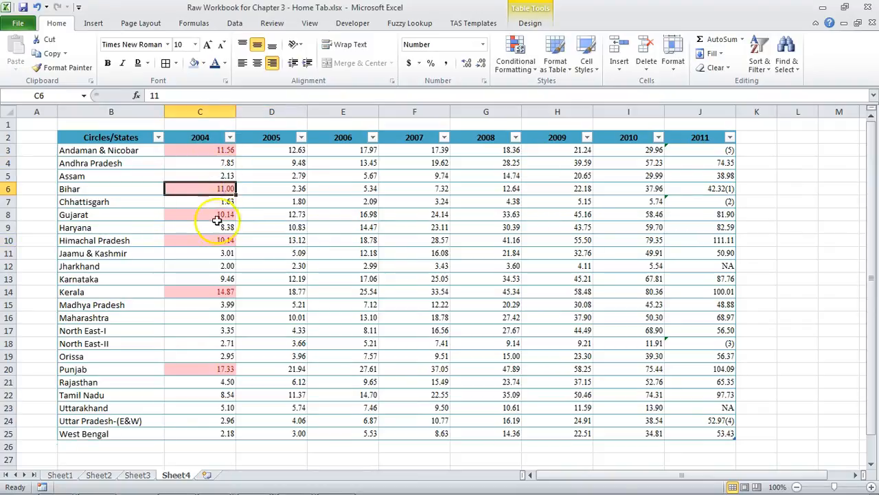
{"action": "left_click", "coordinate": [216, 215]}
{"action": "left_click", "coordinate": [213, 241]}
{"action": "left_click", "coordinate": [213, 292]}
{"action": "left_click", "coordinate": [208, 371]}
Highlight the bottom 10 items among the 2005 values using Light Red Fill with Dark Red Text.
{"action": "key", "text": "Right"}
{"action": "key", "text": "ctrl+Up"}
{"action": "key", "text": "Down"}
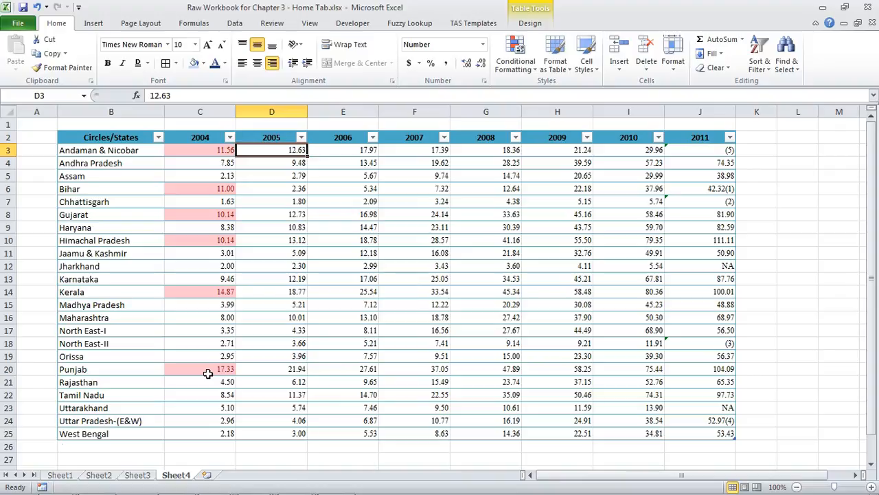
{"action": "key", "text": "ctrl+shift+Down"}
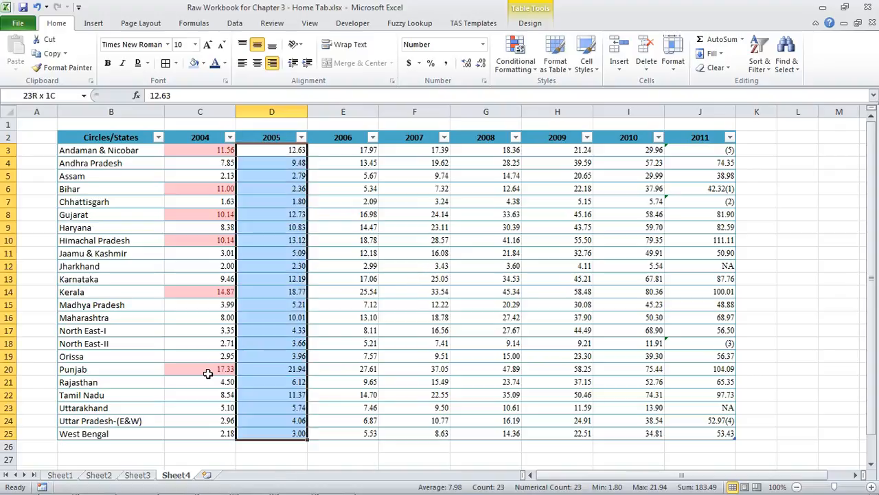
{"action": "left_click", "coordinate": [518, 53]}
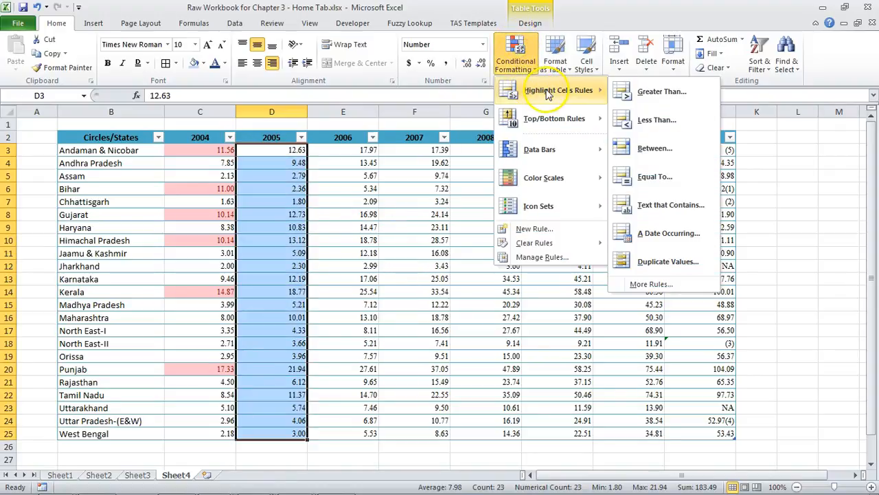
{"action": "mouse_move", "coordinate": [540, 121]}
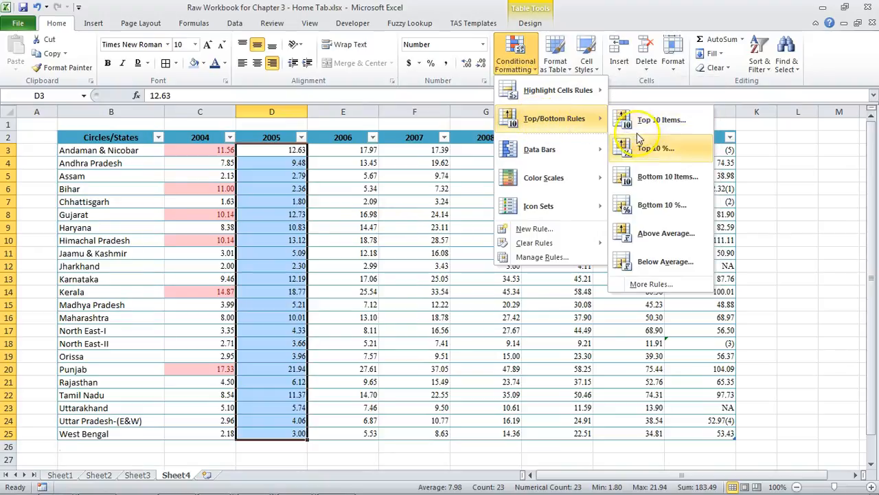
{"action": "left_click", "coordinate": [649, 178]}
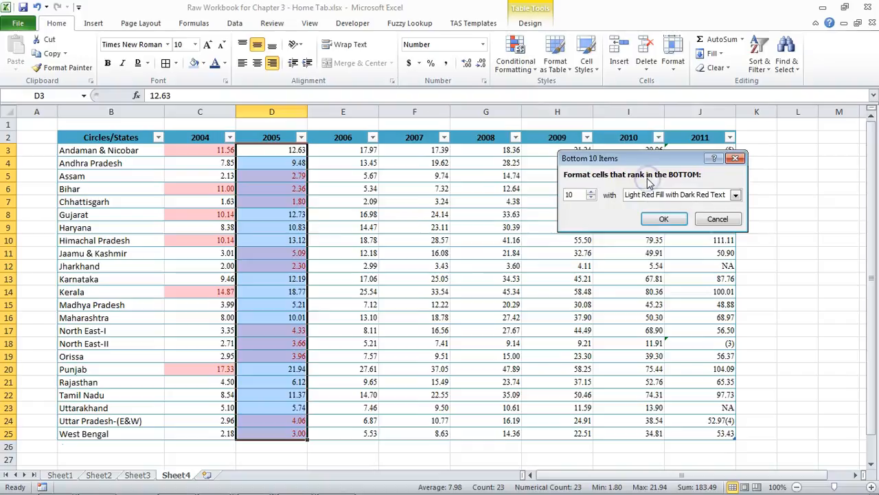
{"action": "left_click", "coordinate": [664, 220]}
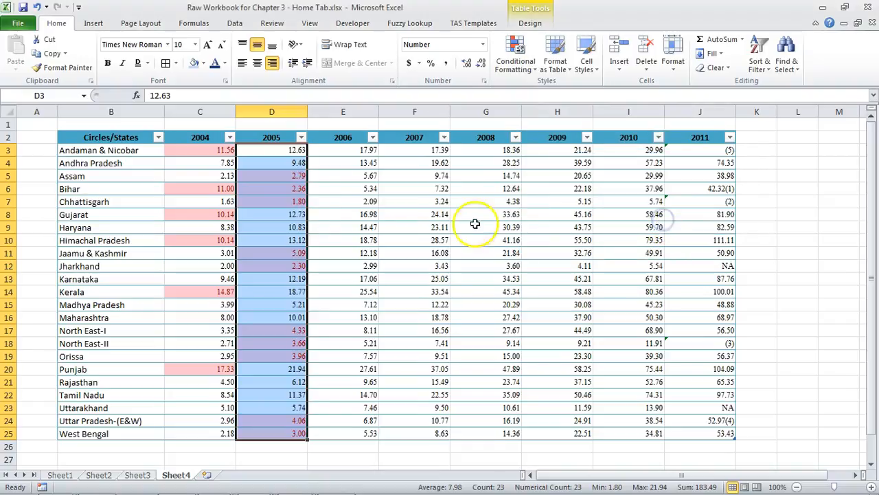
Examine the cells highlighted as bottom 10 items in the 2005 column.
{"action": "left_click", "coordinate": [317, 180]}
{"action": "left_click", "coordinate": [286, 175]}
{"action": "left_click", "coordinate": [287, 190]}
{"action": "left_click", "coordinate": [285, 201]}
{"action": "left_click", "coordinate": [287, 253]}
{"action": "left_click", "coordinate": [285, 264]}
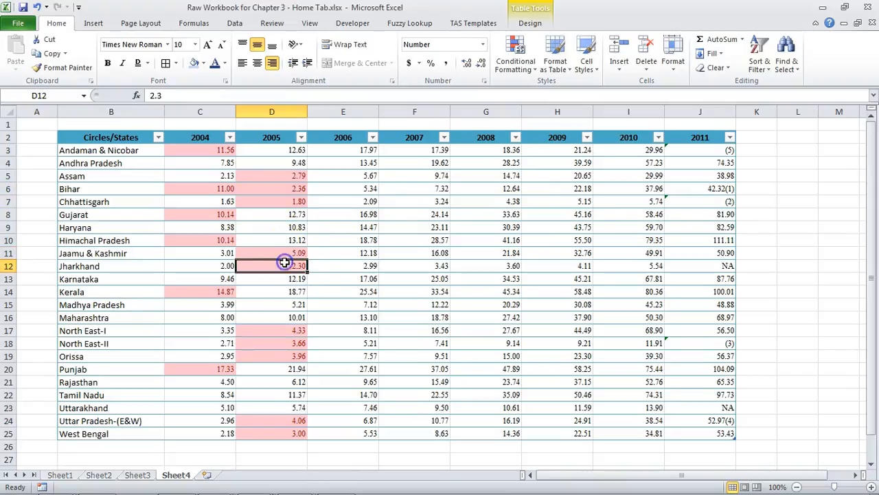
{"action": "left_click", "coordinate": [277, 343]}
{"action": "left_click", "coordinate": [277, 354]}
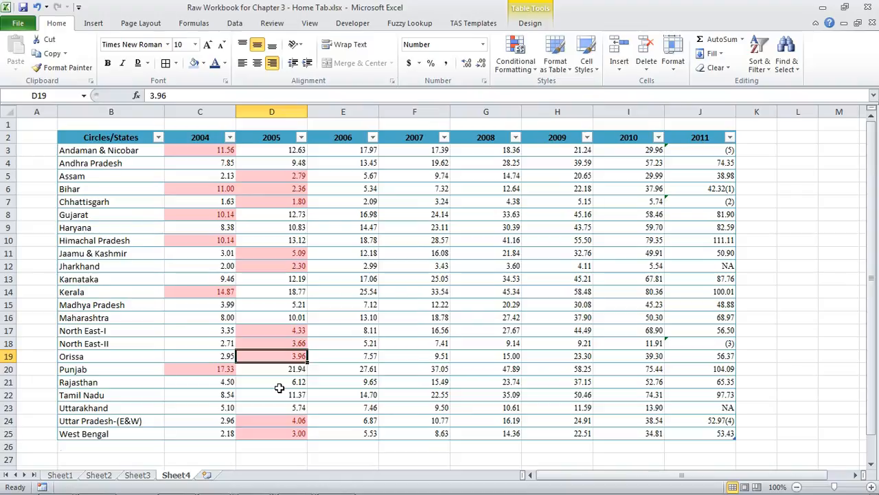
Add blue gradient-fill data bars to the 2006 values in E3:E25.
{"action": "left_click", "coordinate": [356, 150]}
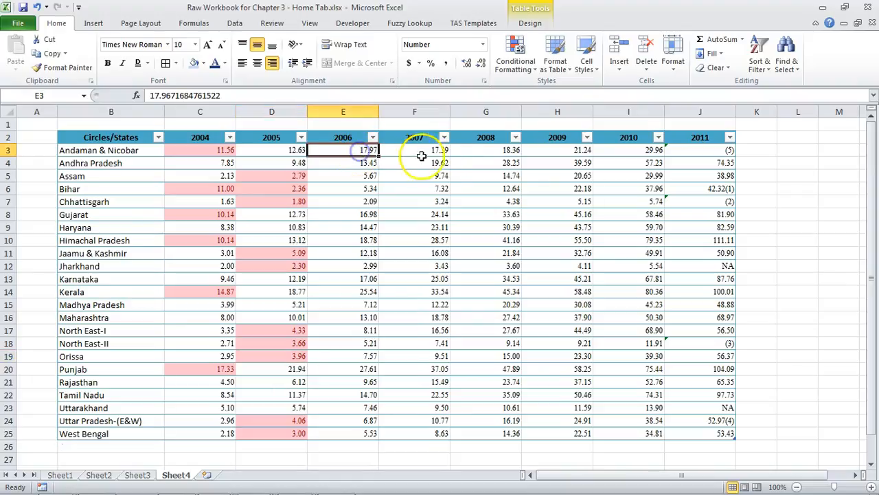
{"action": "key", "text": "ctrl+shift+Down"}
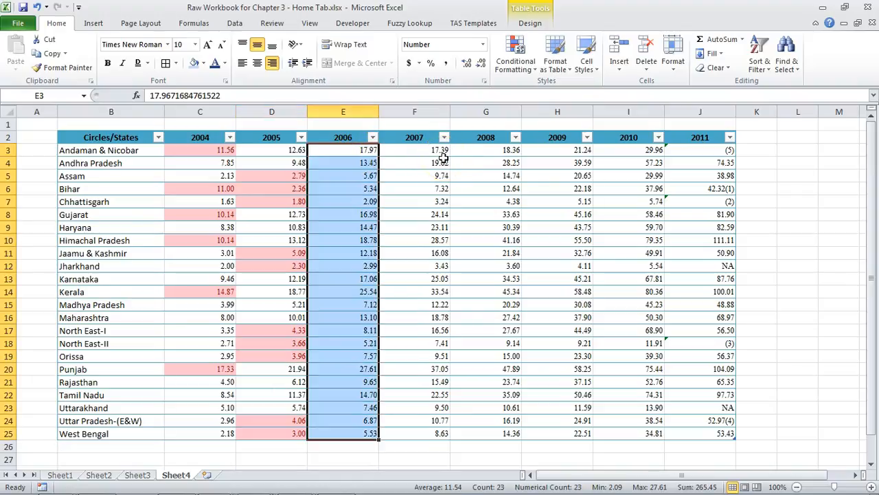
{"action": "left_click", "coordinate": [515, 55]}
{"action": "mouse_move", "coordinate": [540, 147]}
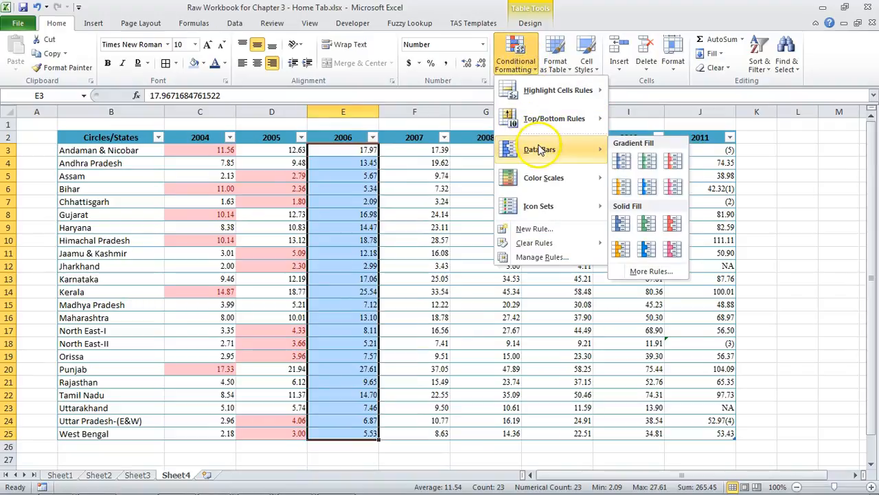
{"action": "left_click", "coordinate": [620, 162]}
Compare the data bar lengths in the 2006 column with the cell values, including Andaman & Nicobar, Assam and Punjab.
{"action": "left_click", "coordinate": [421, 151]}
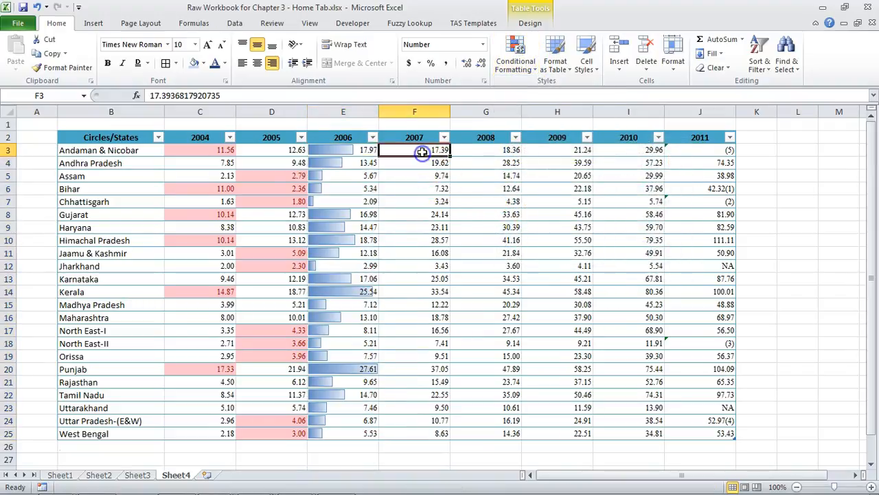
{"action": "left_click", "coordinate": [350, 151]}
{"action": "left_click", "coordinate": [357, 164]}
{"action": "left_click", "coordinate": [358, 180]}
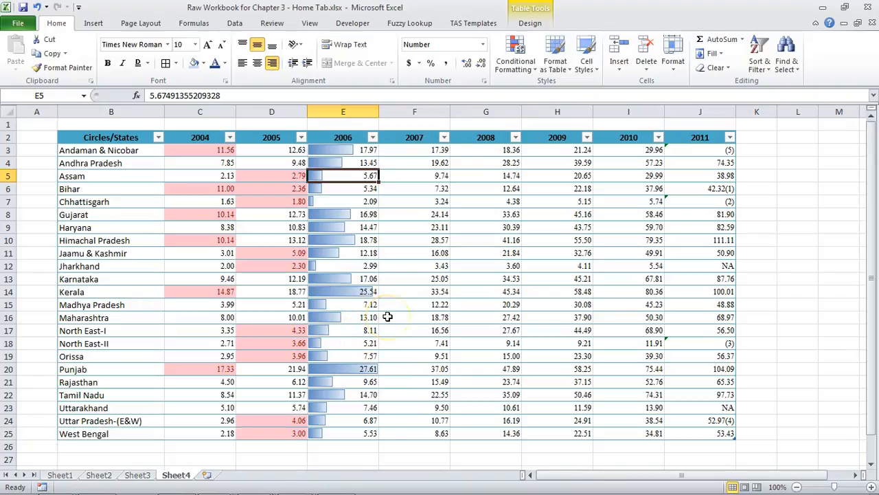
{"action": "left_click", "coordinate": [351, 370]}
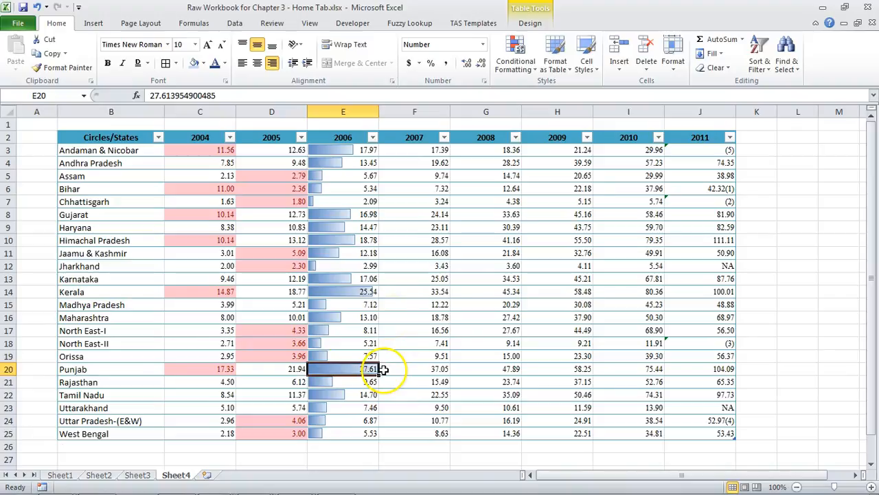
{"action": "left_click", "coordinate": [345, 206]}
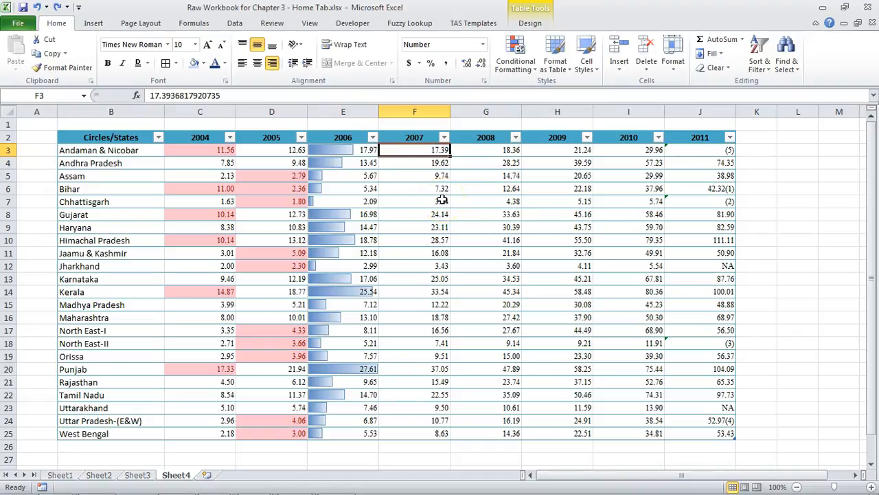
Apply the green-yellow-red color scale to the 2007 values in F3:F25.
{"action": "key", "text": "ctrl+shift+Down"}
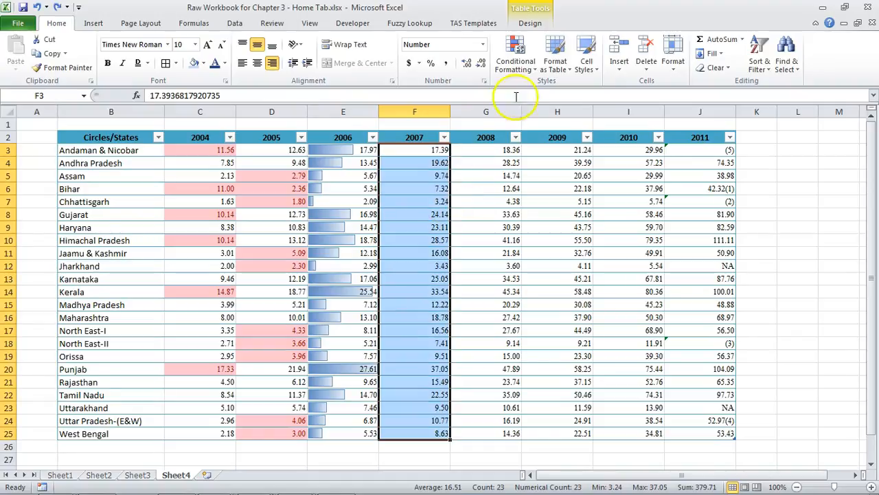
{"action": "left_click", "coordinate": [515, 56]}
{"action": "mouse_move", "coordinate": [553, 178]}
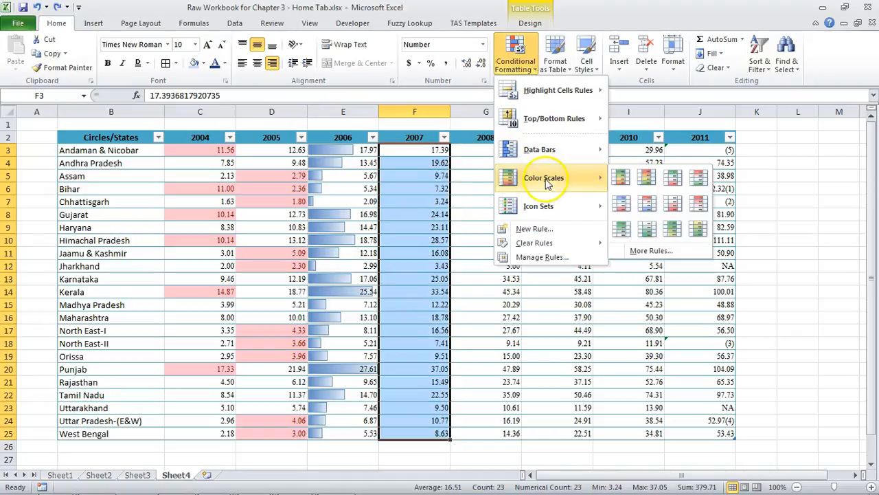
{"action": "left_click", "coordinate": [616, 177]}
{"action": "left_click", "coordinate": [471, 152]}
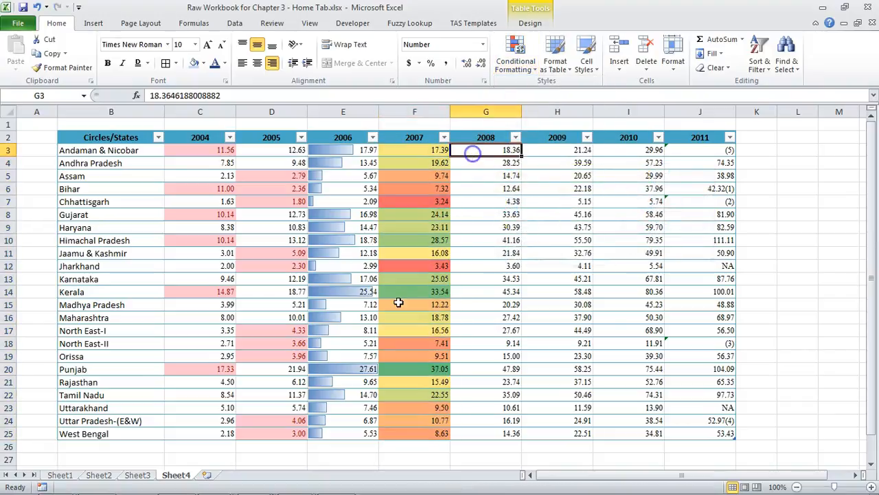
Compare the color scale shades in the 2007 column with the values for Kerala, Punjab, Jharkhand, Chhattisgarh, Andhra Pradesh and Bihar.
{"action": "left_click", "coordinate": [412, 293]}
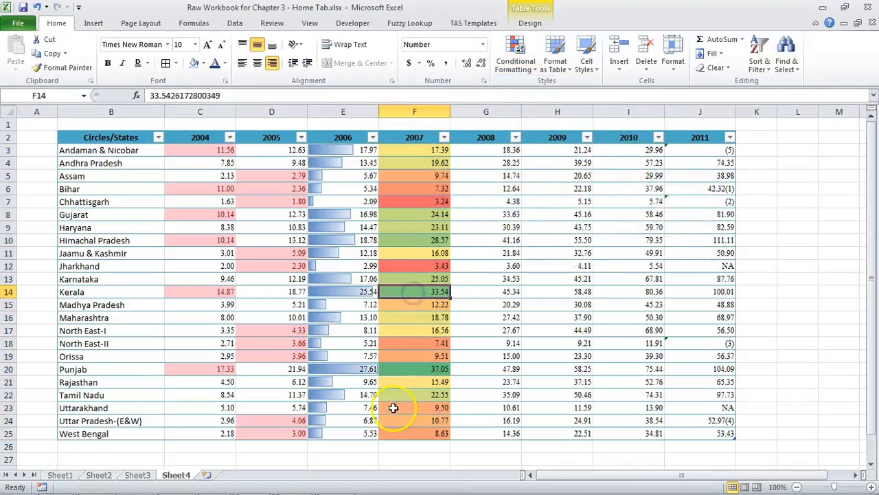
{"action": "left_click", "coordinate": [418, 370]}
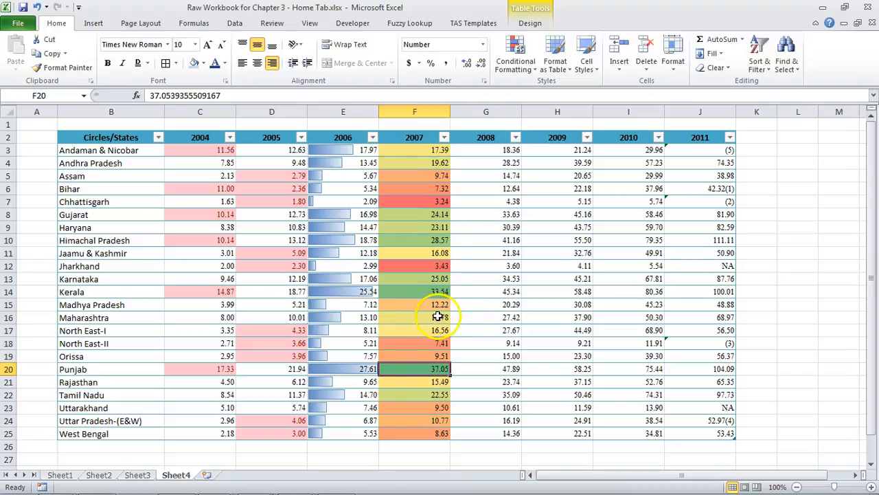
{"action": "left_click", "coordinate": [434, 267]}
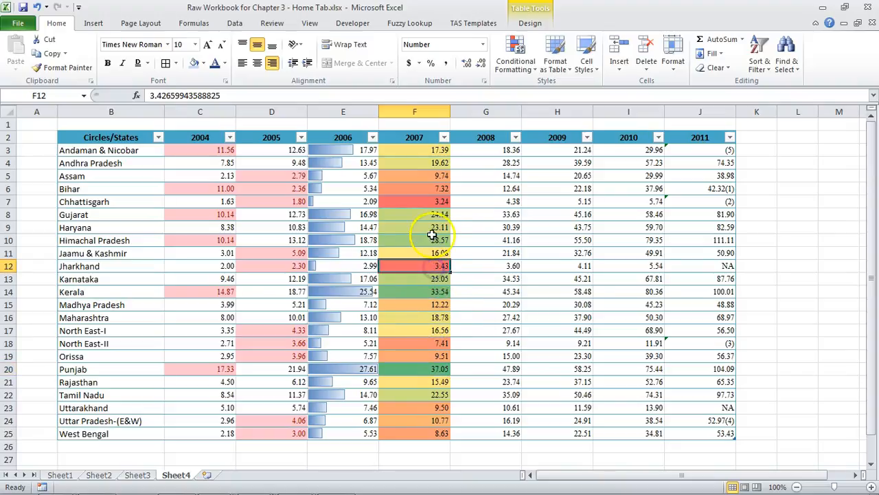
{"action": "left_click", "coordinate": [431, 199]}
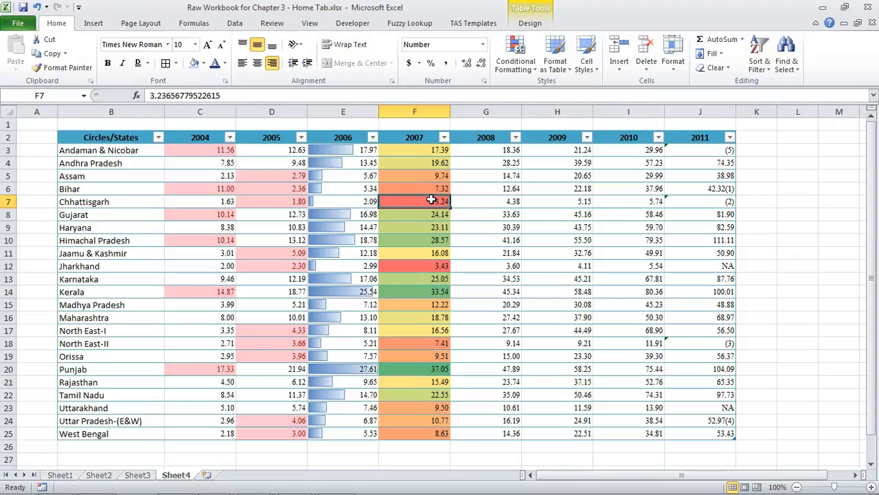
{"action": "left_click", "coordinate": [419, 165]}
{"action": "left_click", "coordinate": [421, 188]}
Add the unrimmed green, yellow and red traffic-light icon set to the 2008 values in G3:G25.
{"action": "left_click", "coordinate": [479, 150]}
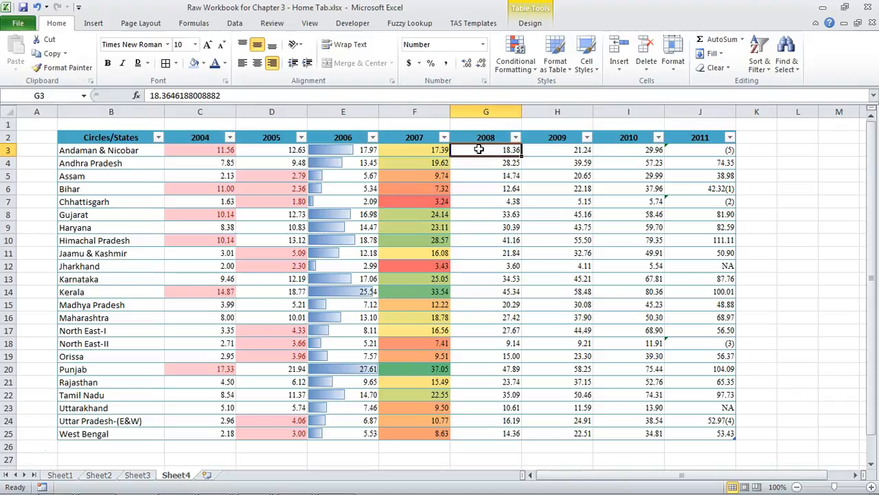
{"action": "key", "text": "ctrl+shift+Down"}
{"action": "left_click", "coordinate": [516, 59]}
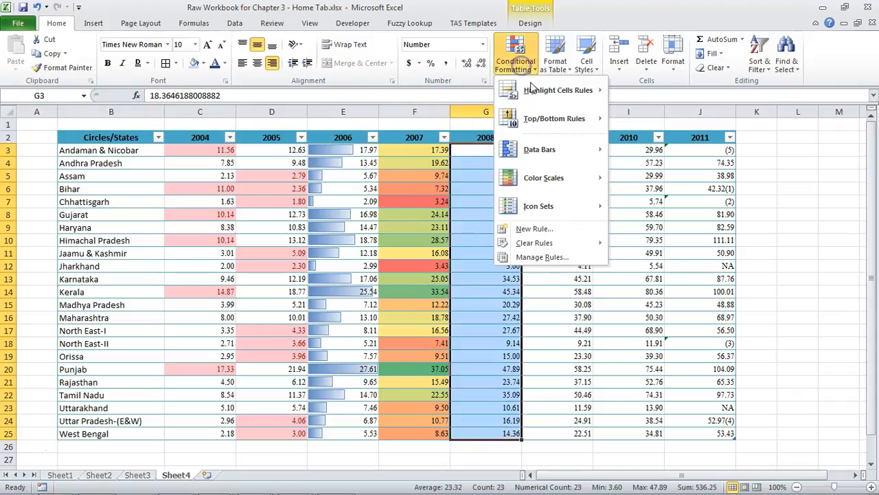
{"action": "mouse_move", "coordinate": [554, 208]}
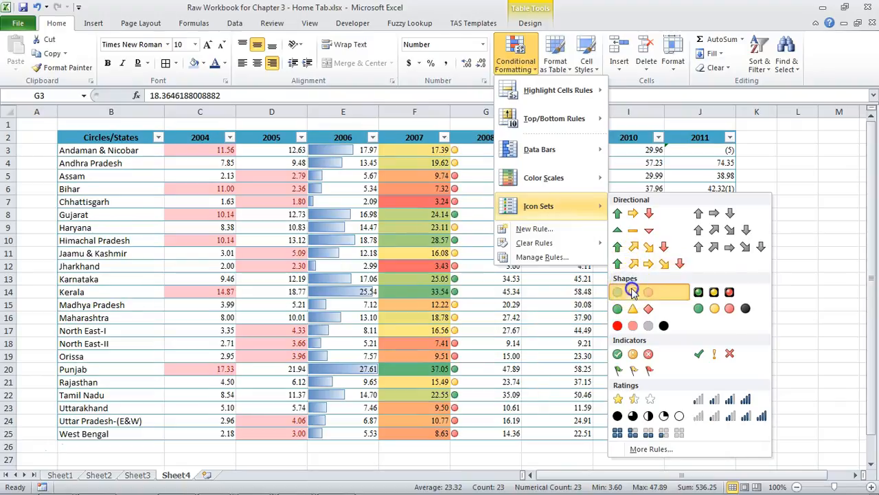
{"action": "left_click", "coordinate": [633, 290]}
Compare the traffic-light icons in the 2008 column with the values for Andaman & Nicobar, Andhra Pradesh, Chhattisgarh, Haryana and Bihar.
{"action": "left_click", "coordinate": [488, 150]}
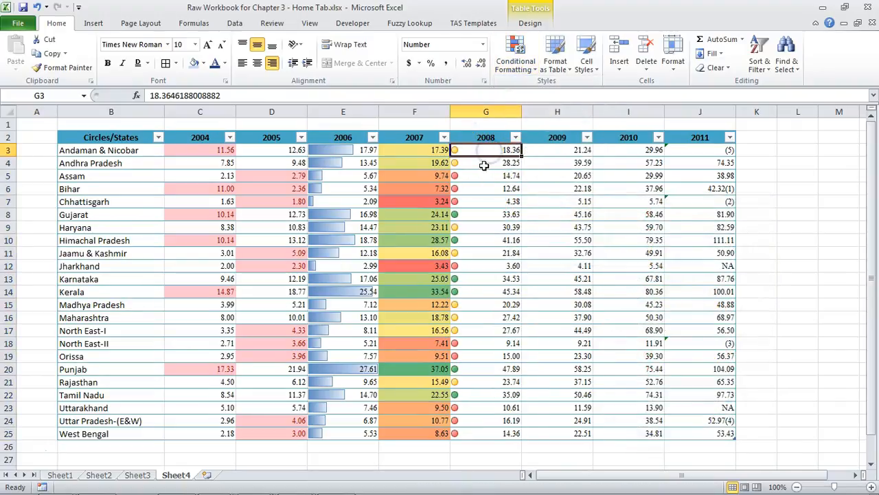
{"action": "left_click", "coordinate": [473, 165]}
{"action": "left_click", "coordinate": [473, 201]}
{"action": "left_click", "coordinate": [478, 227]}
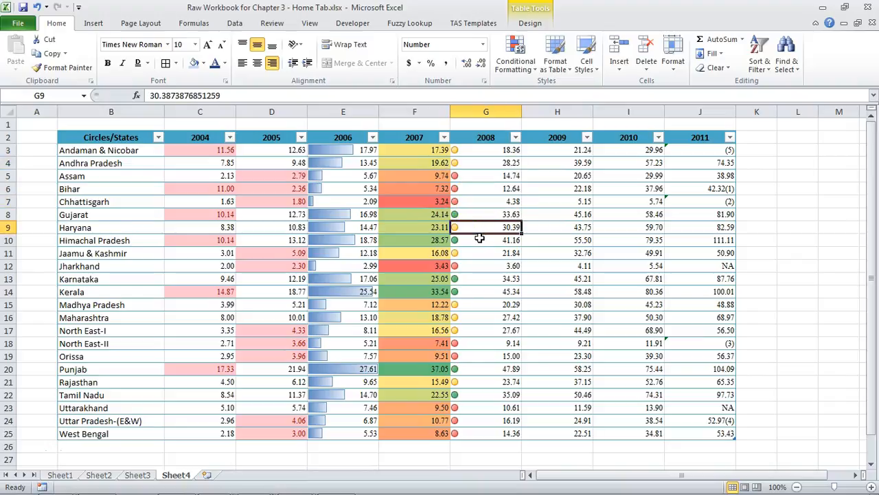
{"action": "left_click", "coordinate": [487, 190]}
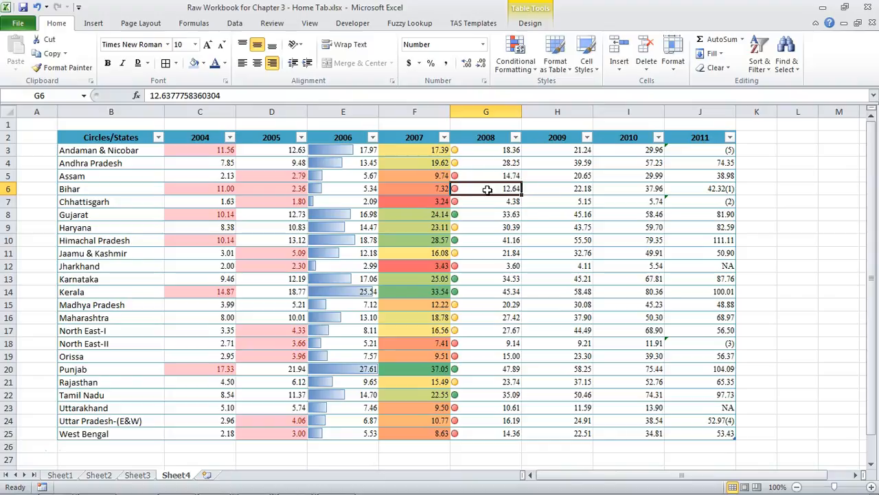
{"action": "left_click", "coordinate": [517, 65]}
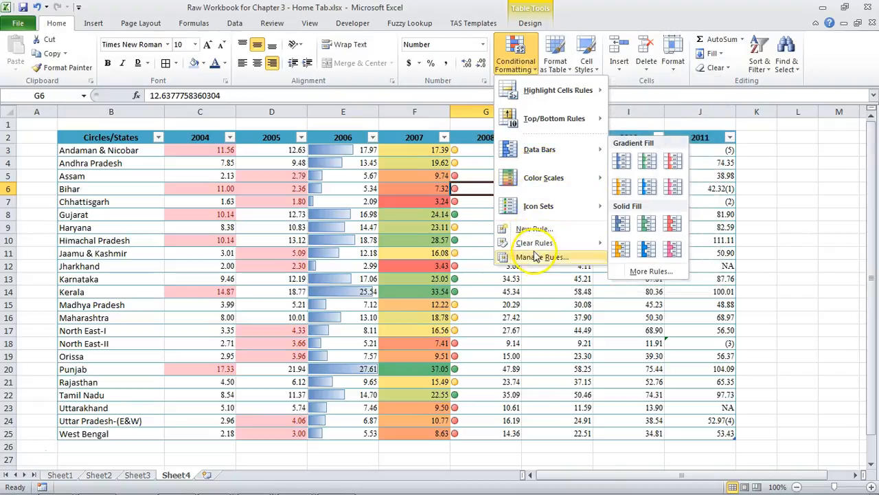
{"action": "left_click", "coordinate": [428, 202]}
{"action": "left_click", "coordinate": [427, 200]}
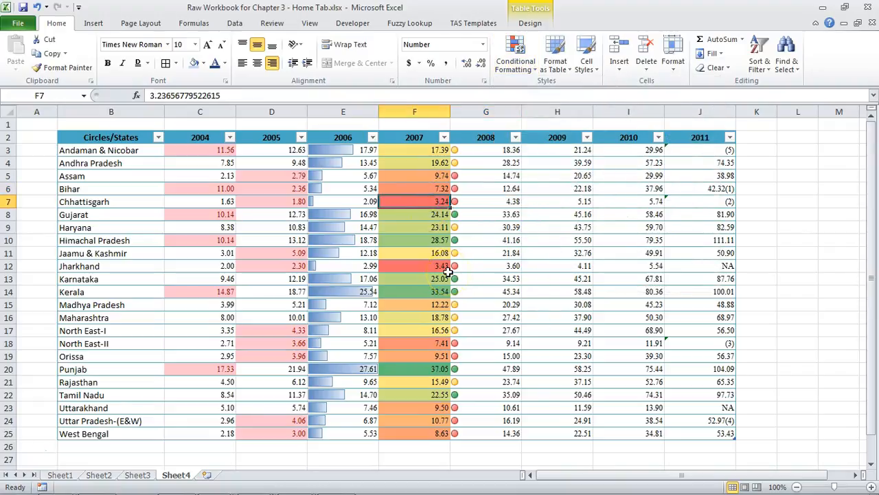
Select cell B3, the first state name in the Circles/States column.
{"action": "key", "text": "ctrl+Up"}
{"action": "key", "text": "ctrl+Left"}
{"action": "key", "text": "Down"}
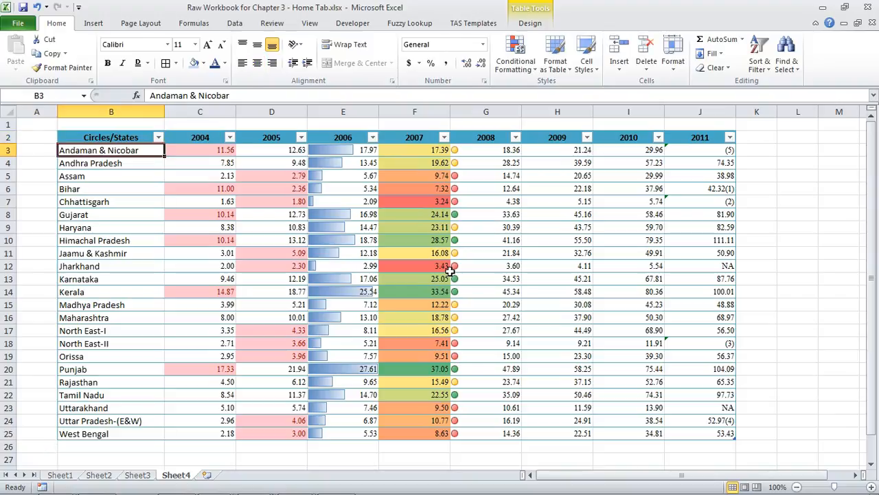